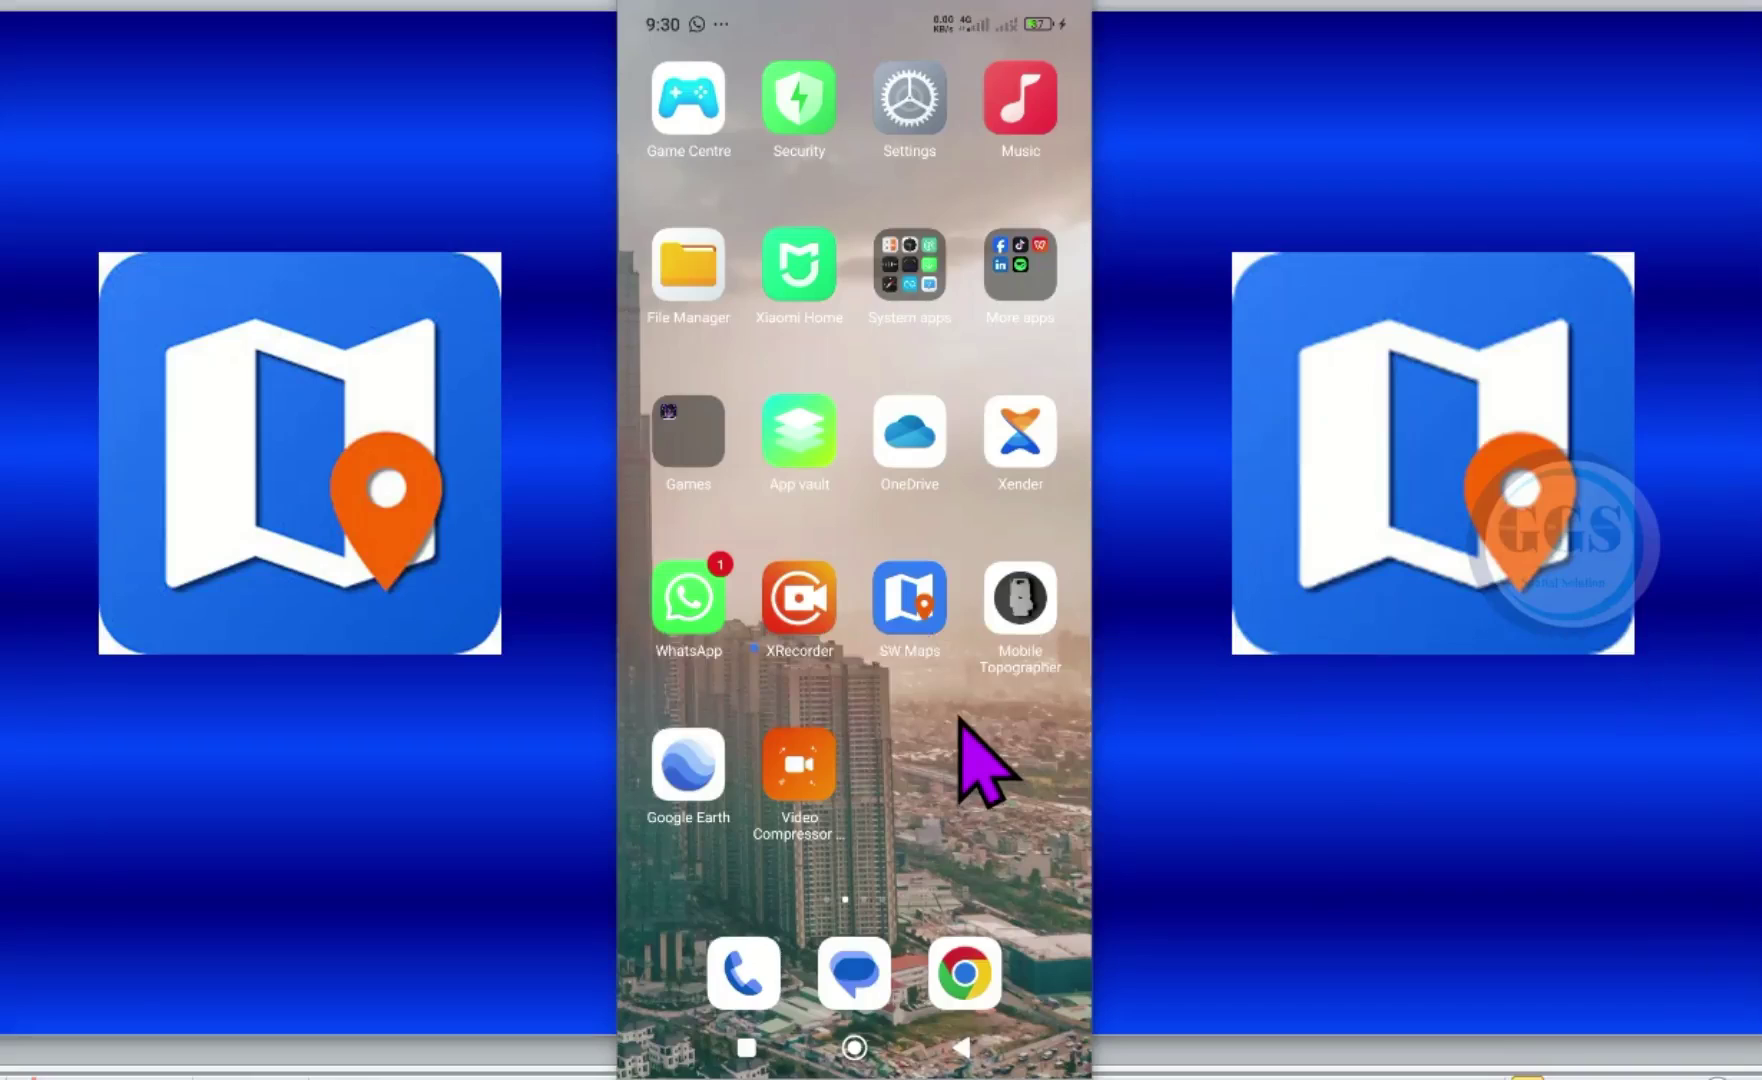
# - Launch SW Maps and continue working in the 'example' project over satellite imagery
pyautogui.click(915, 613)
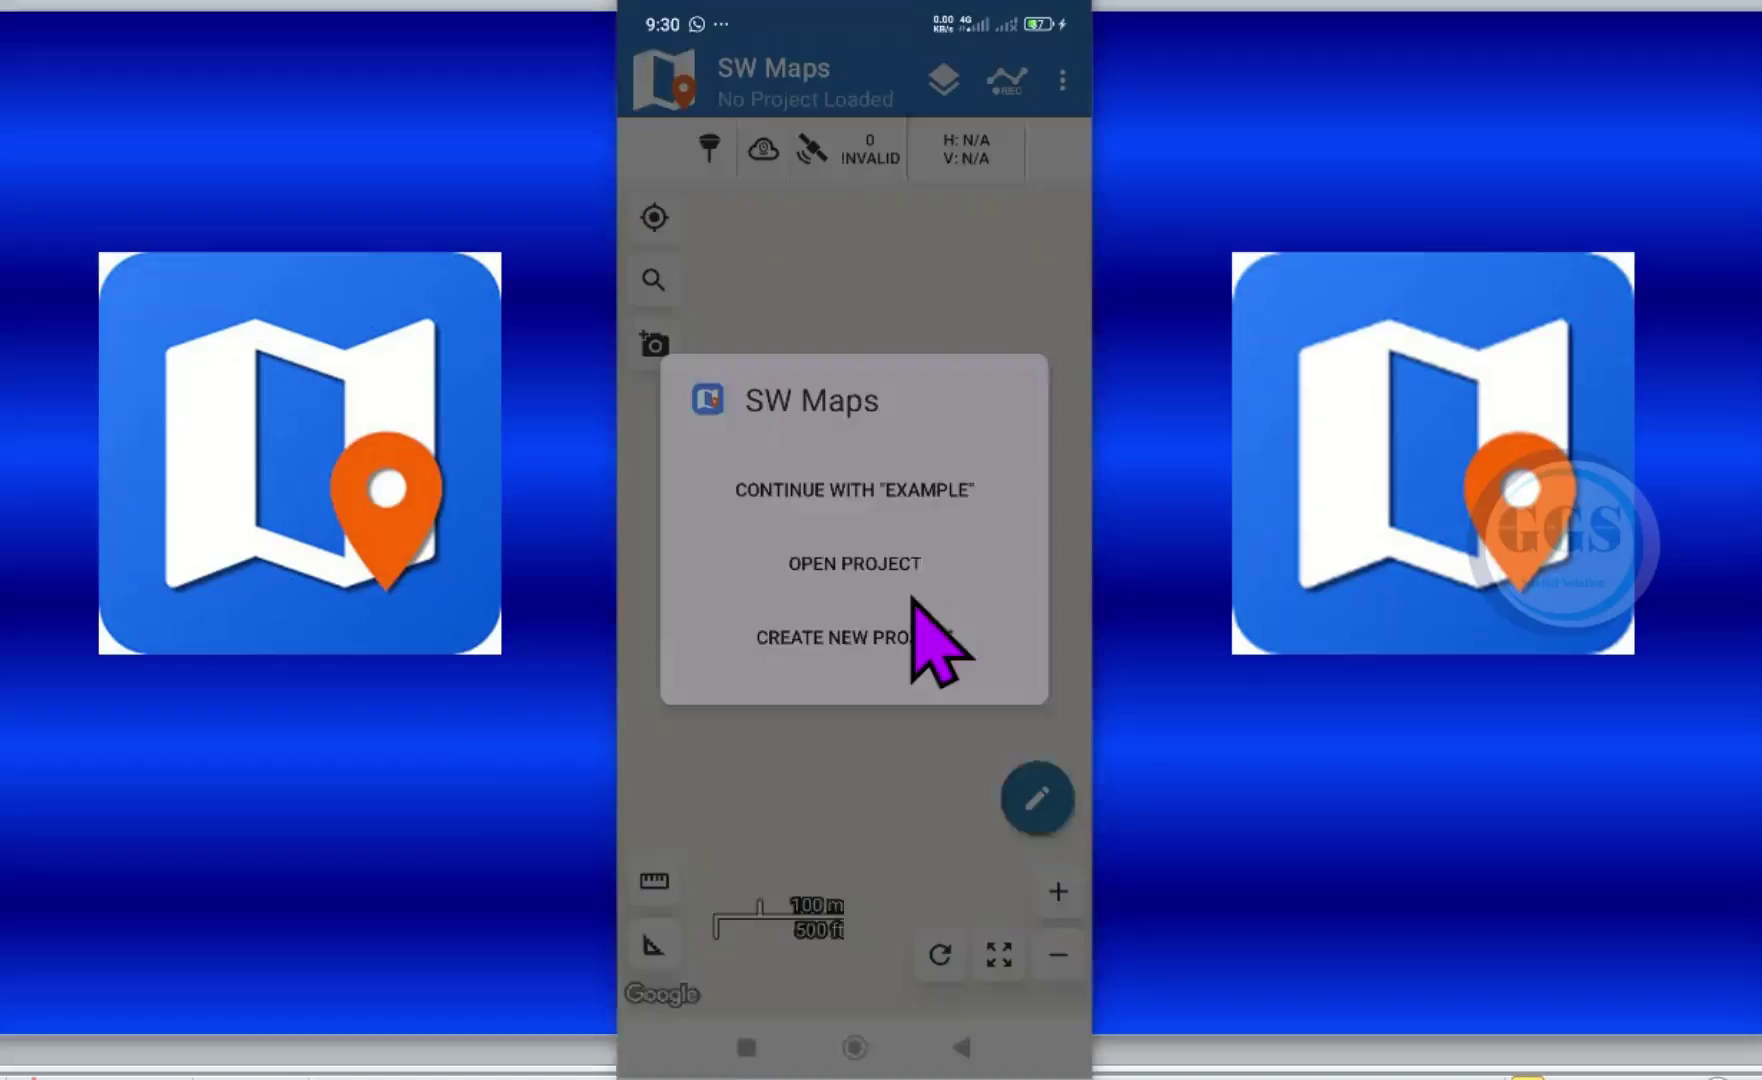
pyautogui.click(869, 493)
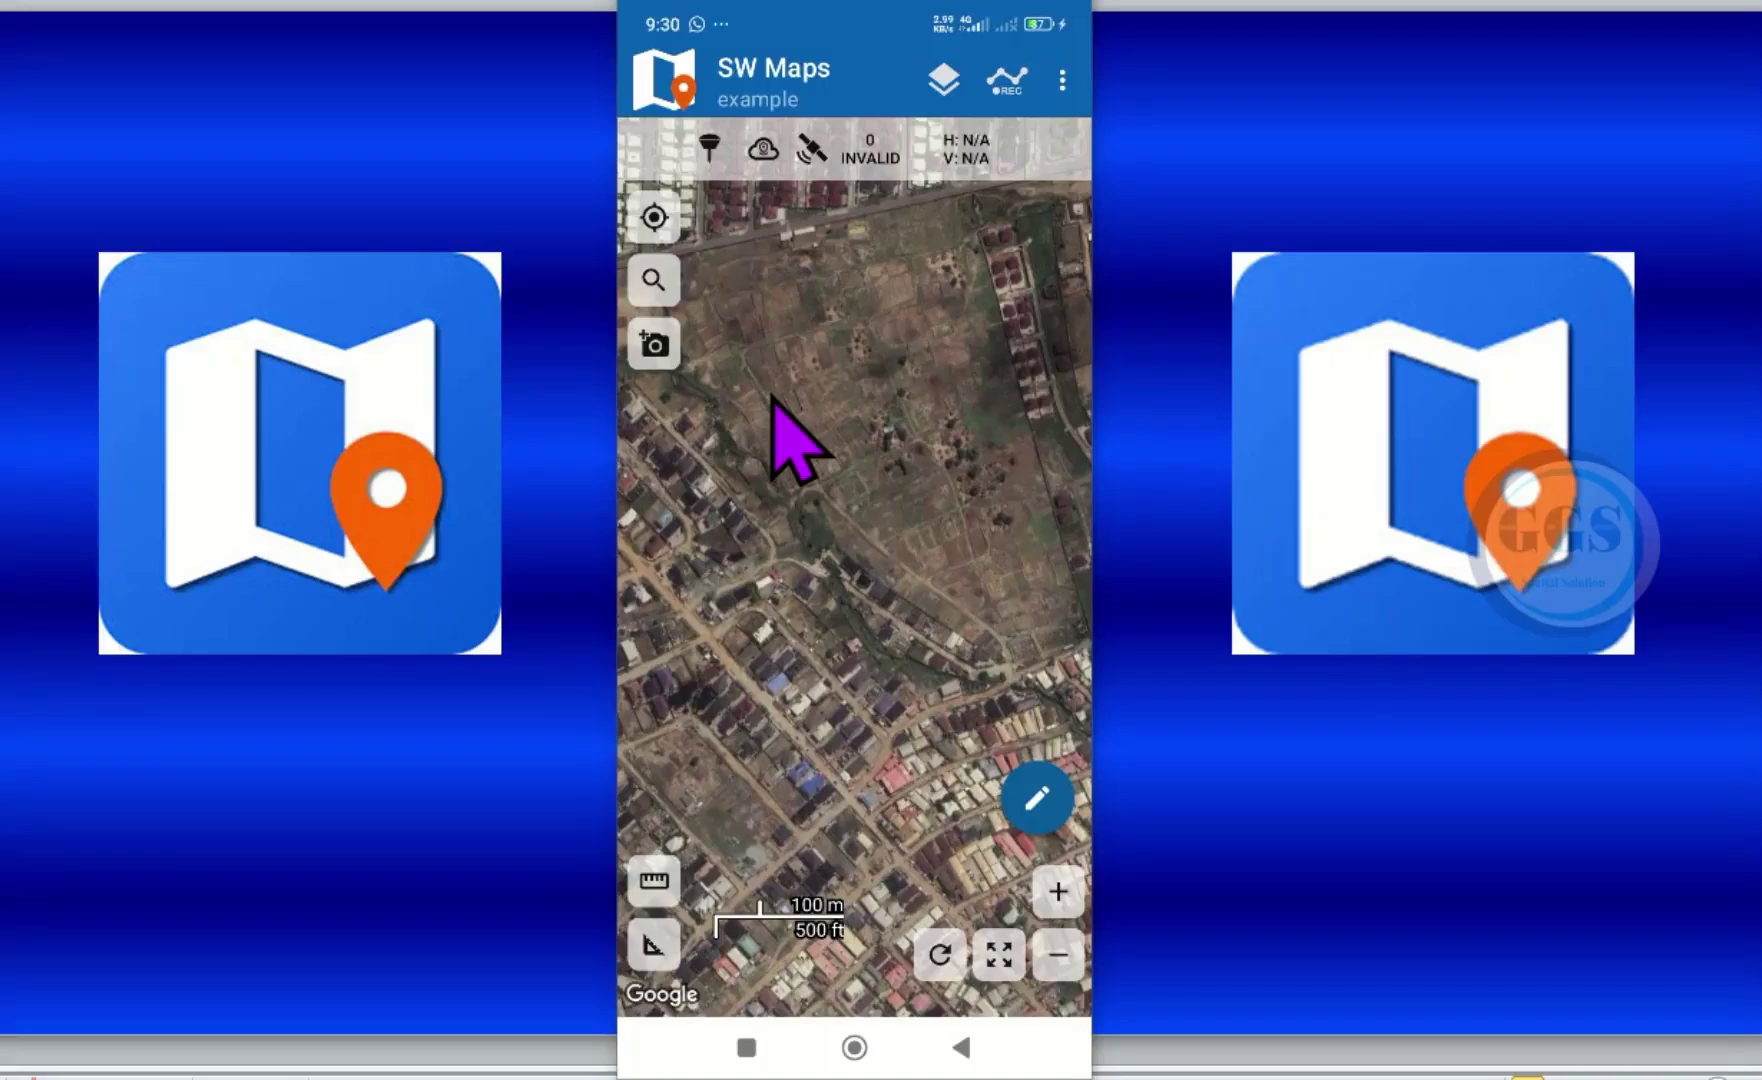
pyautogui.click(664, 80)
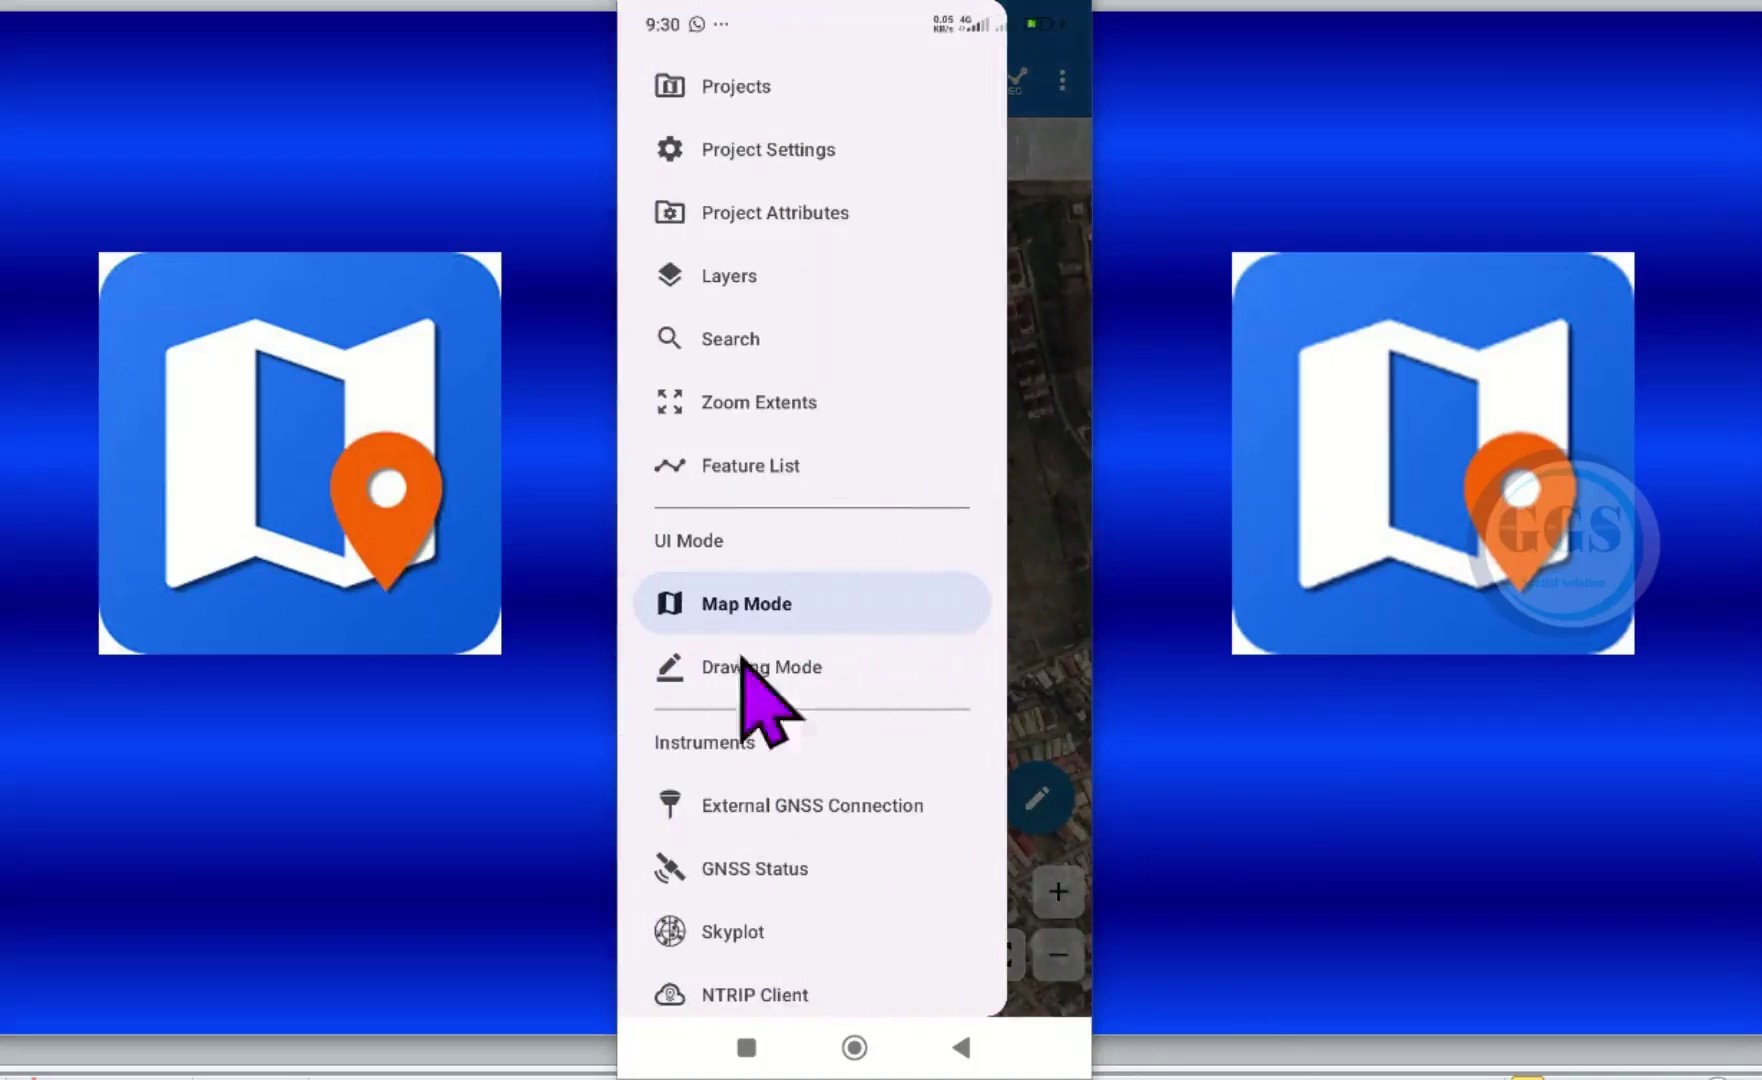
pyautogui.click(765, 882)
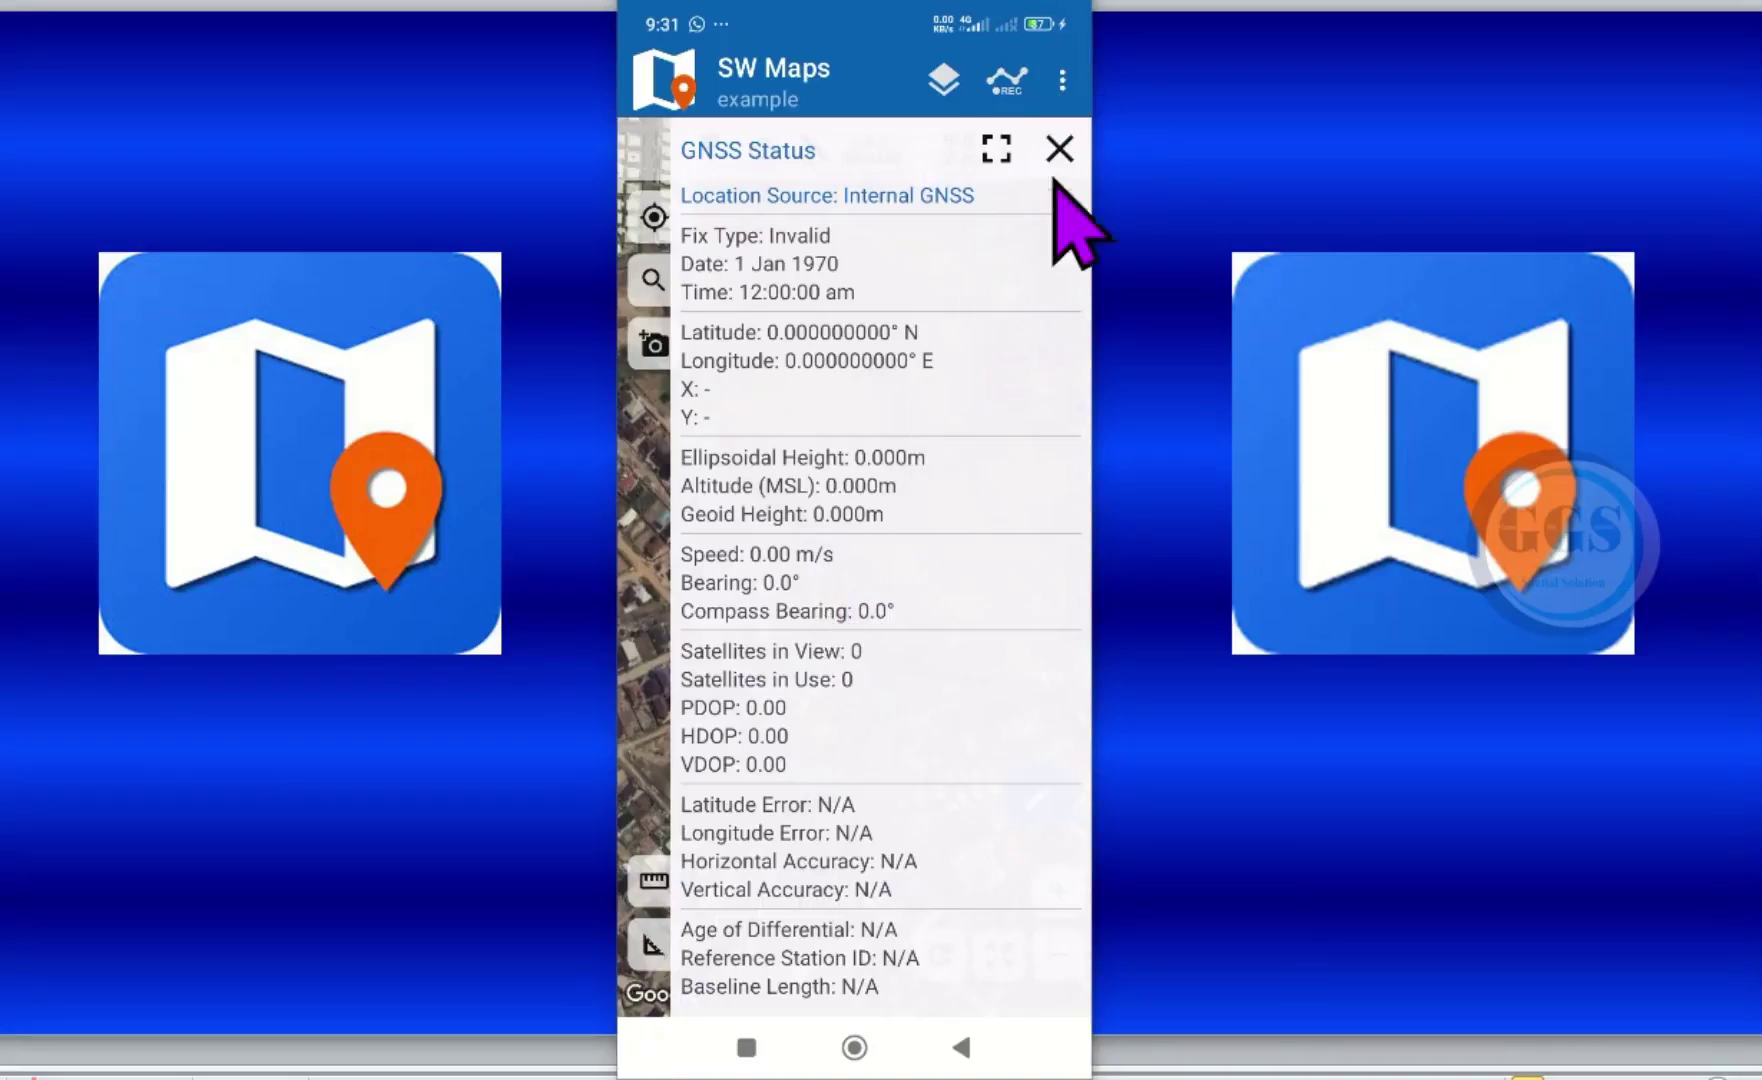
pyautogui.click(1060, 148)
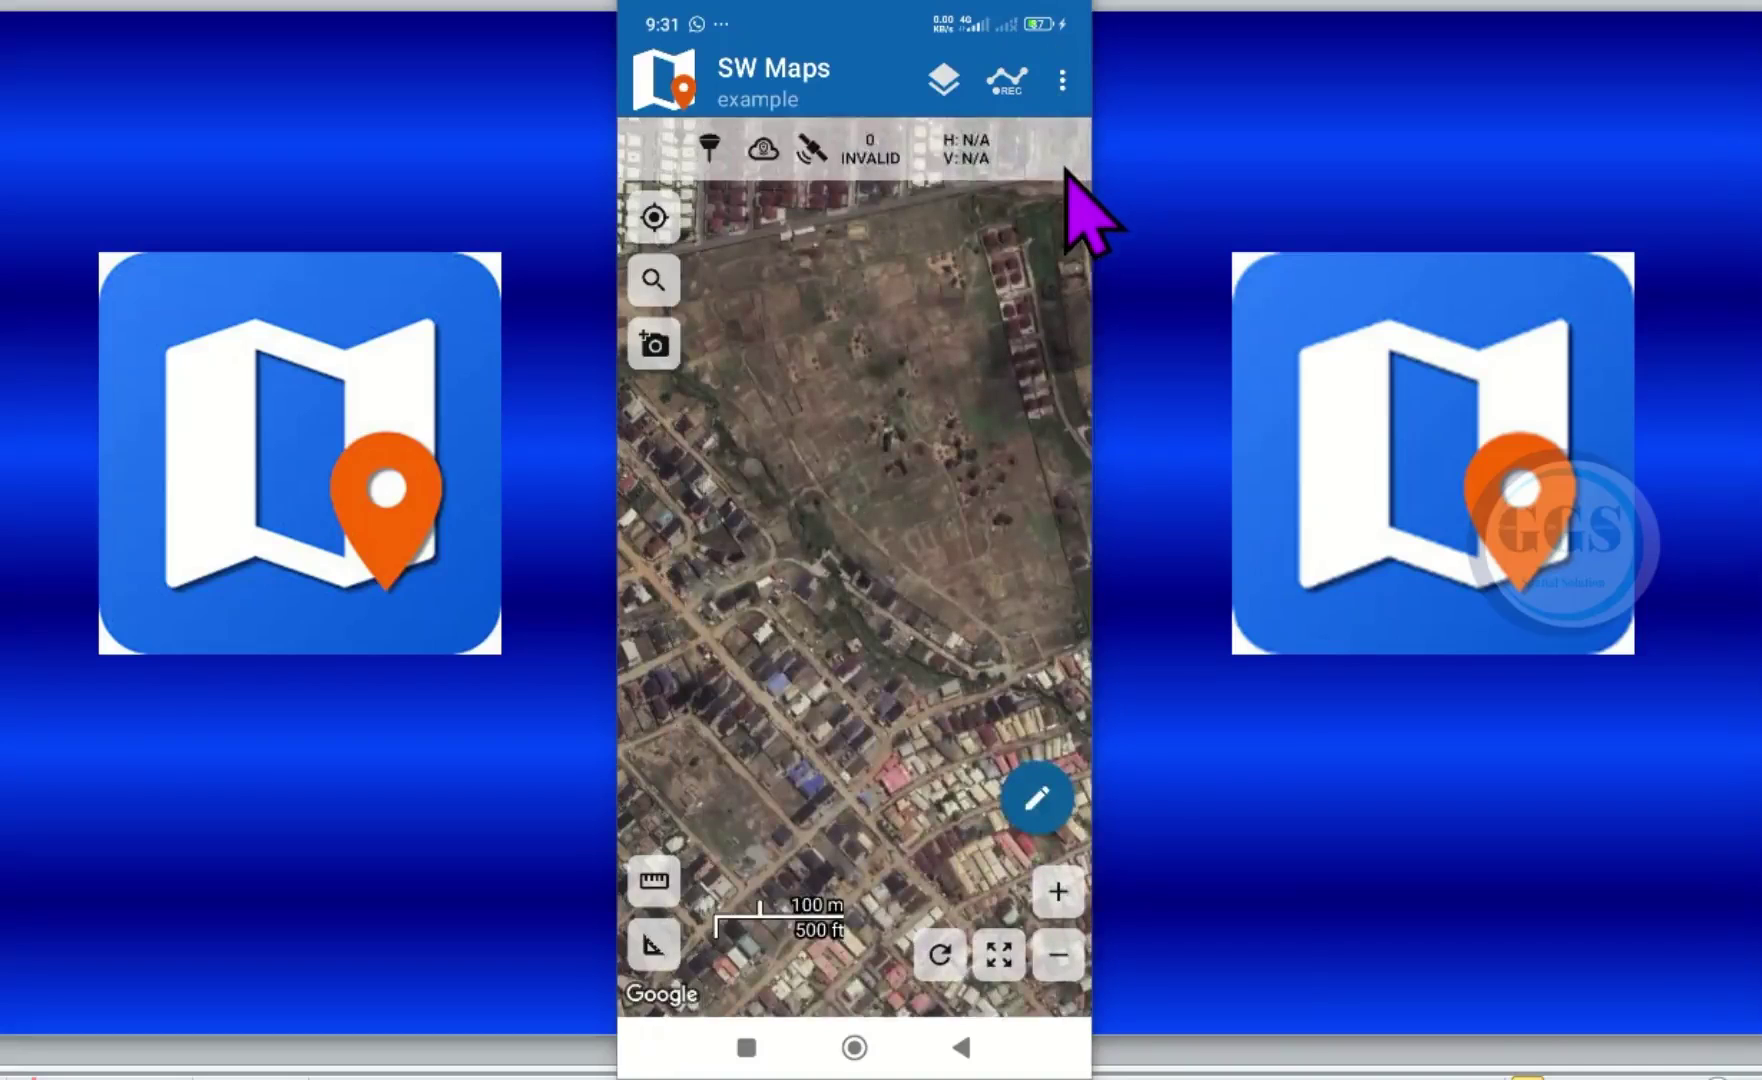
pyautogui.click(668, 80)
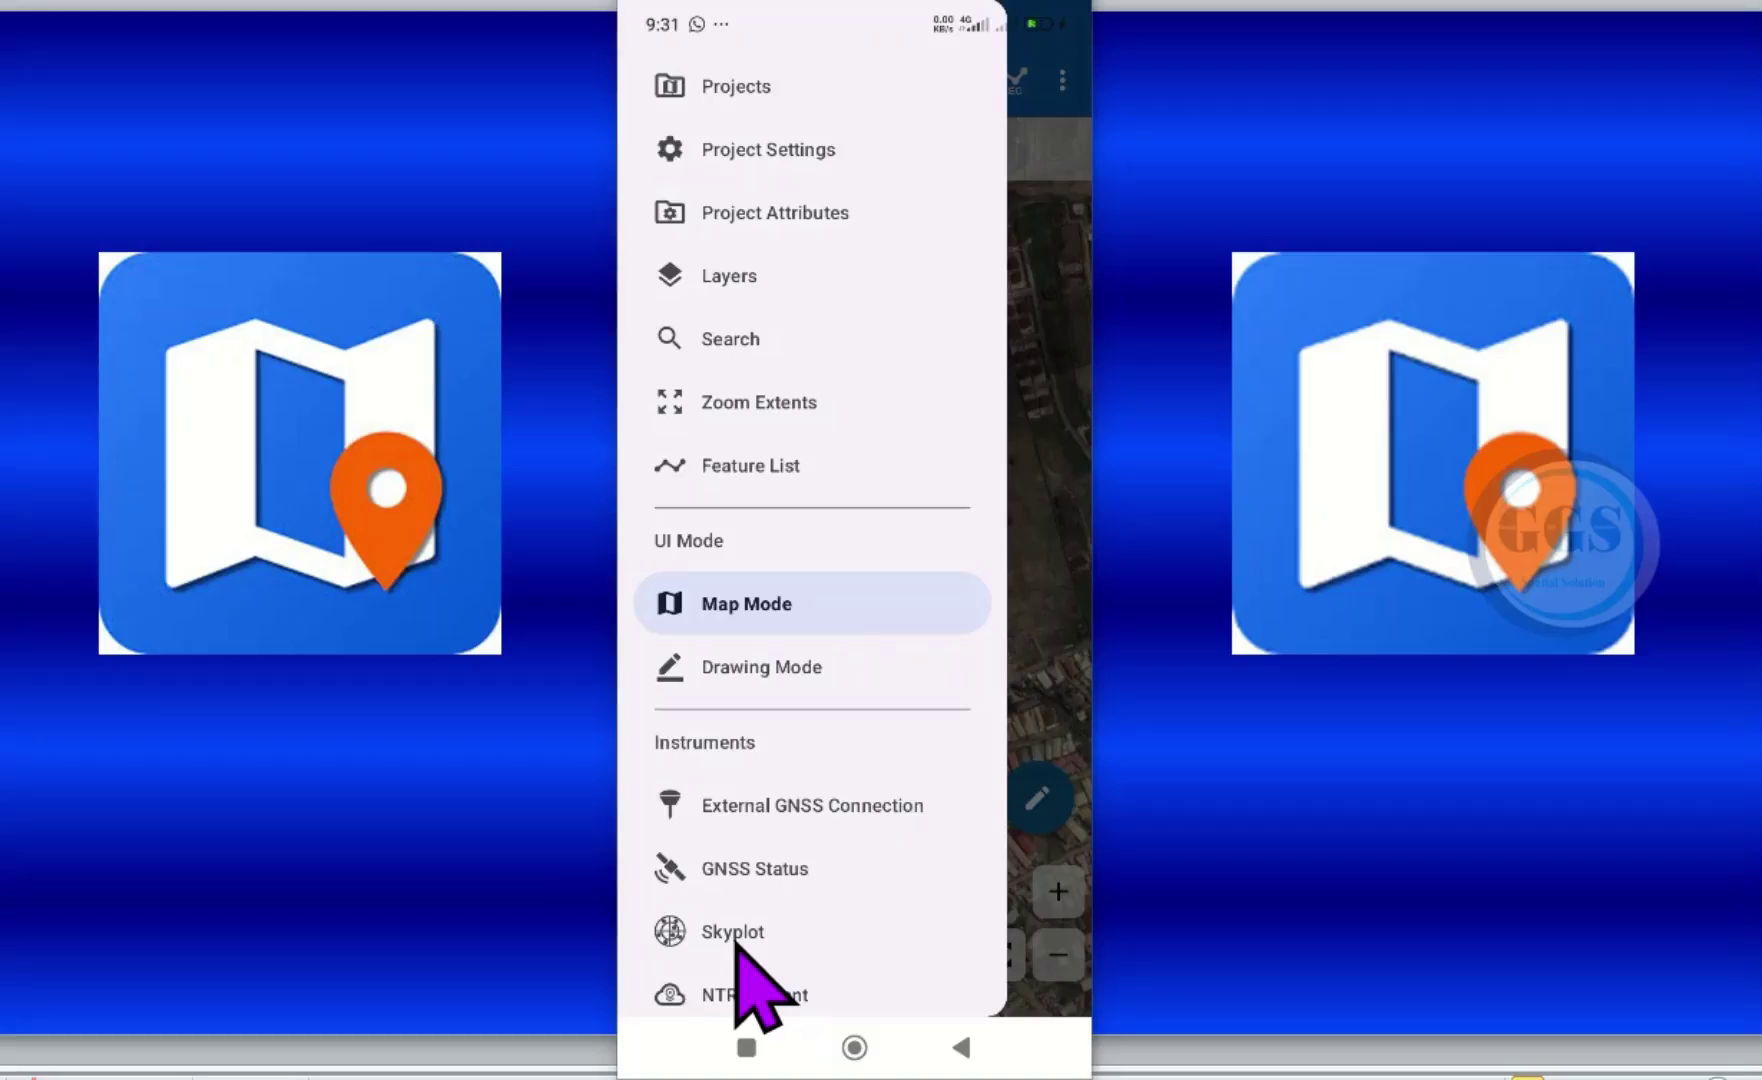
pyautogui.click(733, 938)
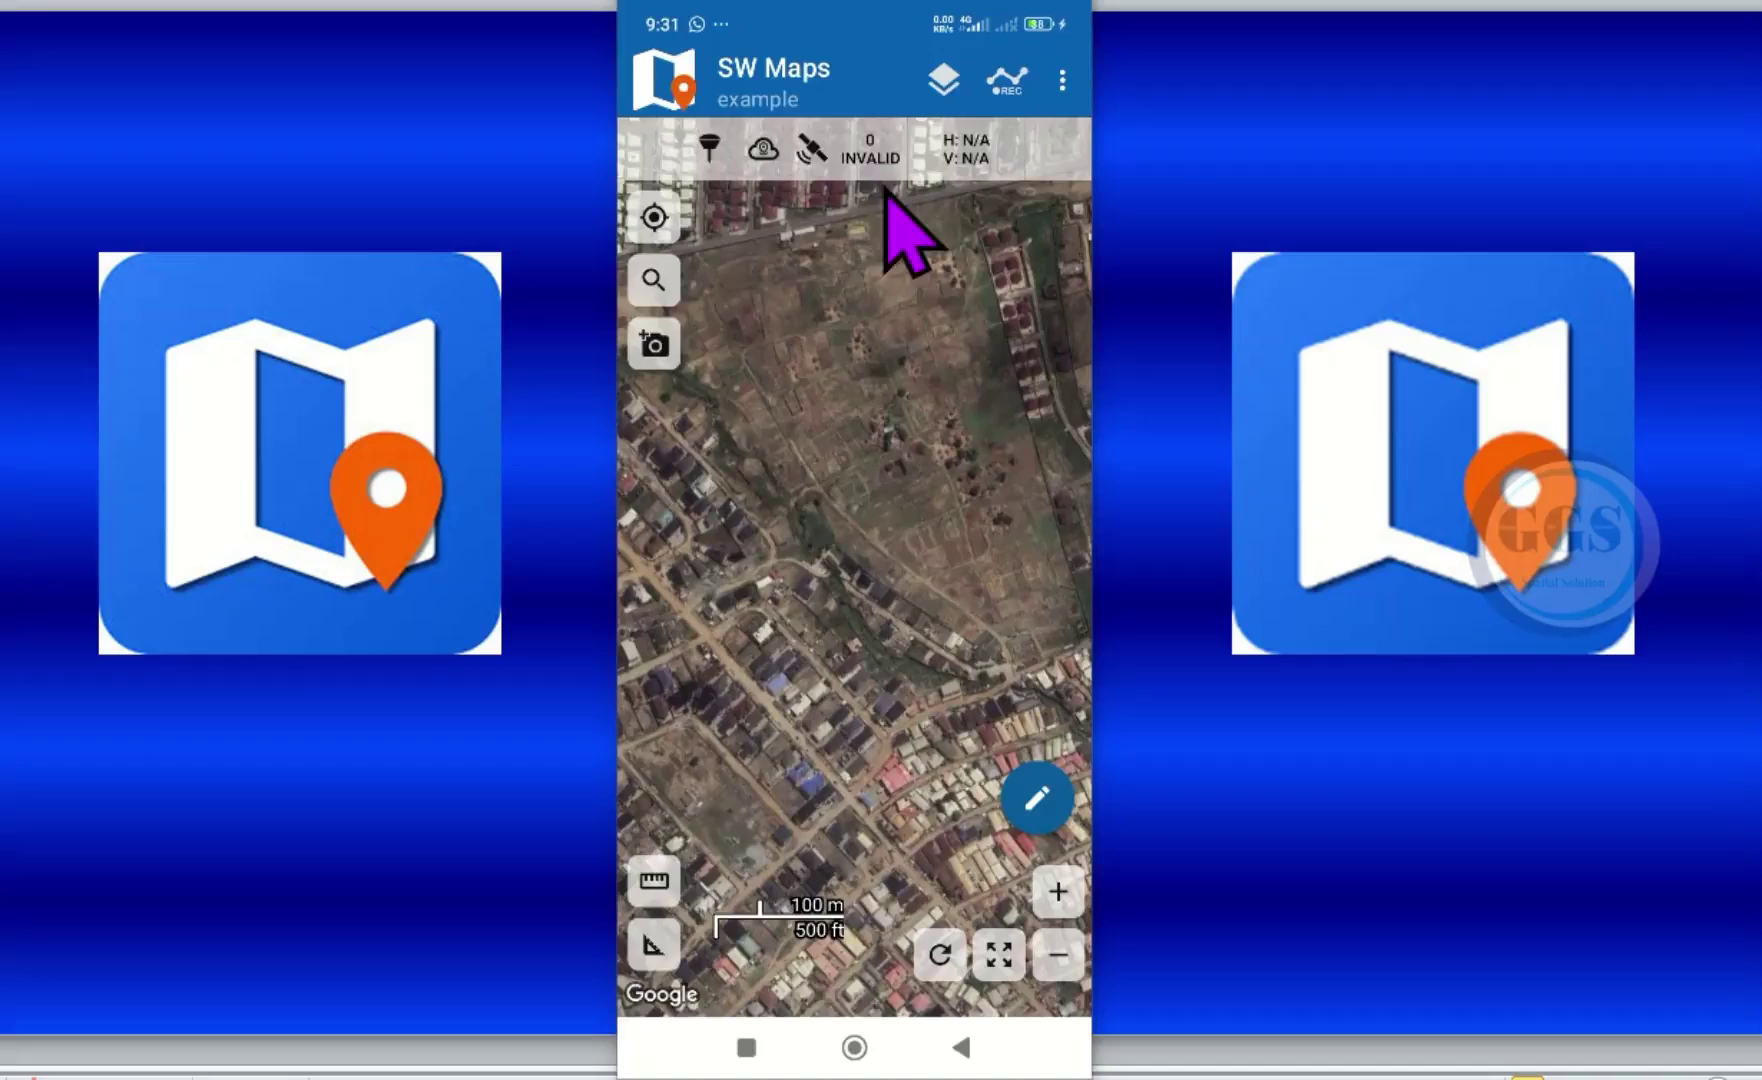
# - Switch on Use location in the phone's Android Location settings via quick settings
pyautogui.moveTo(894, 192); pyautogui.dragTo(908, 276)
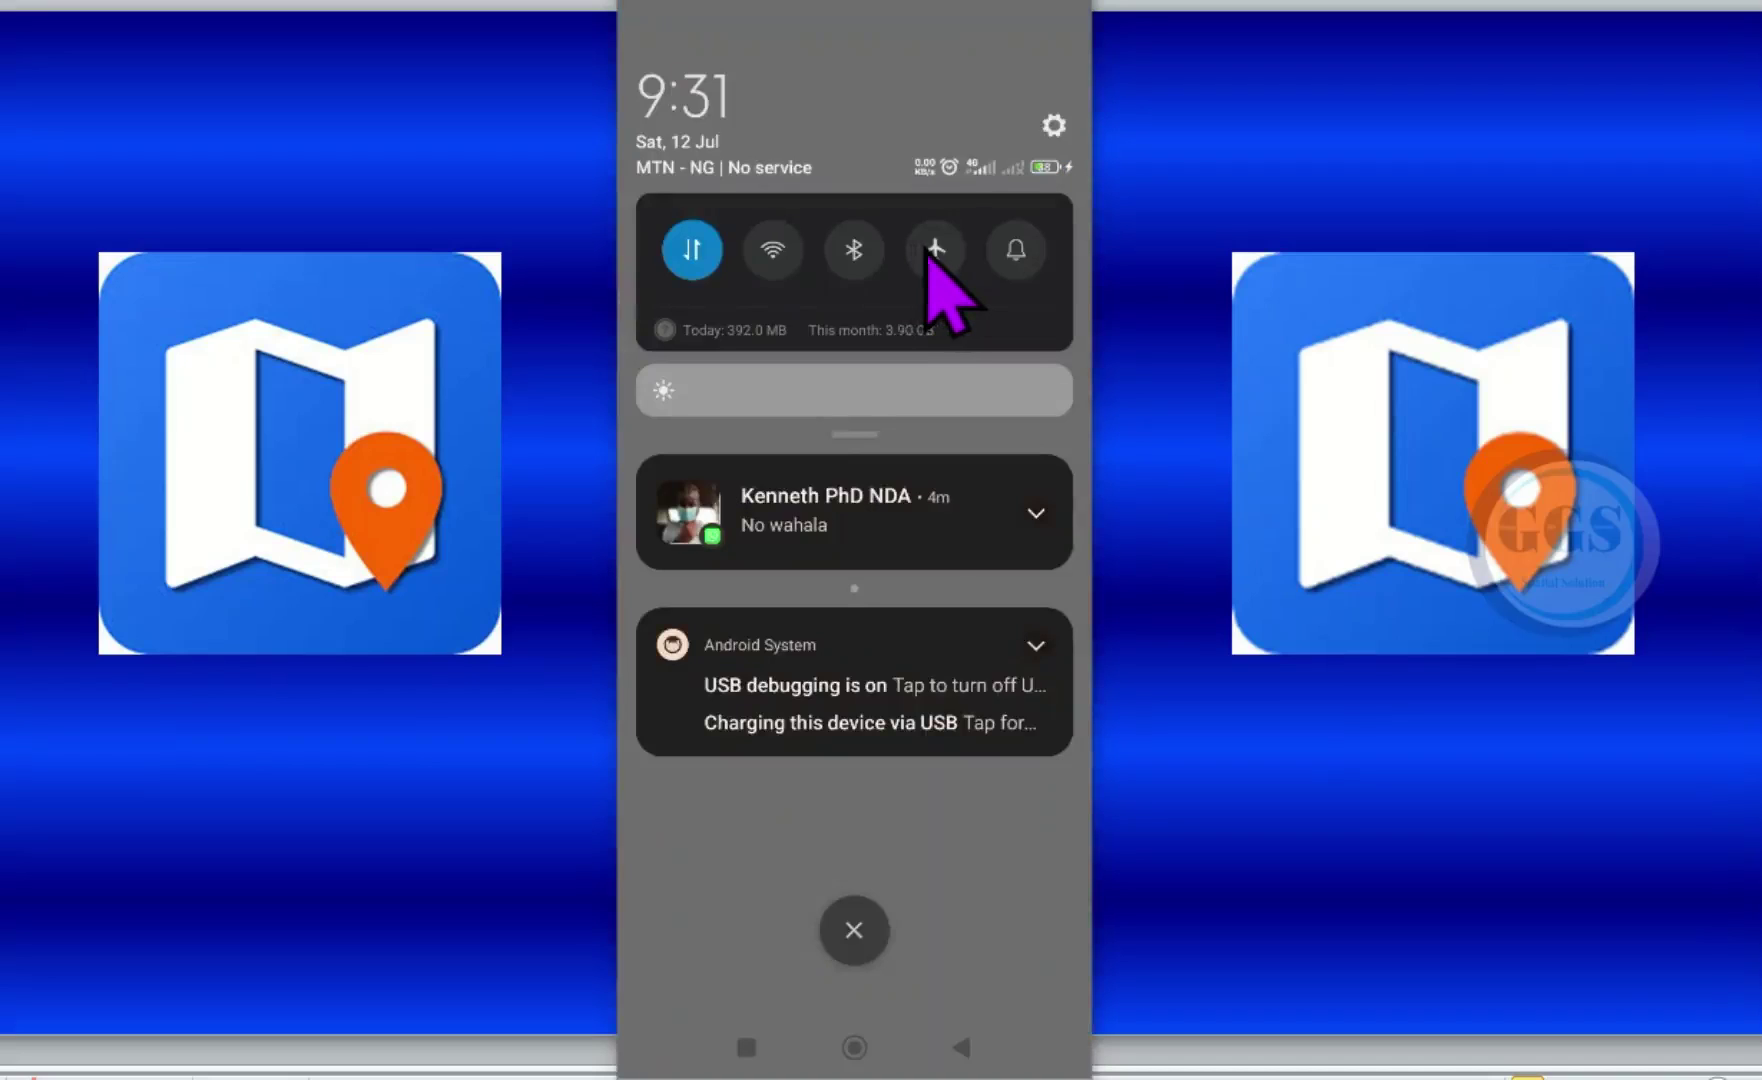
pyautogui.click(1053, 125)
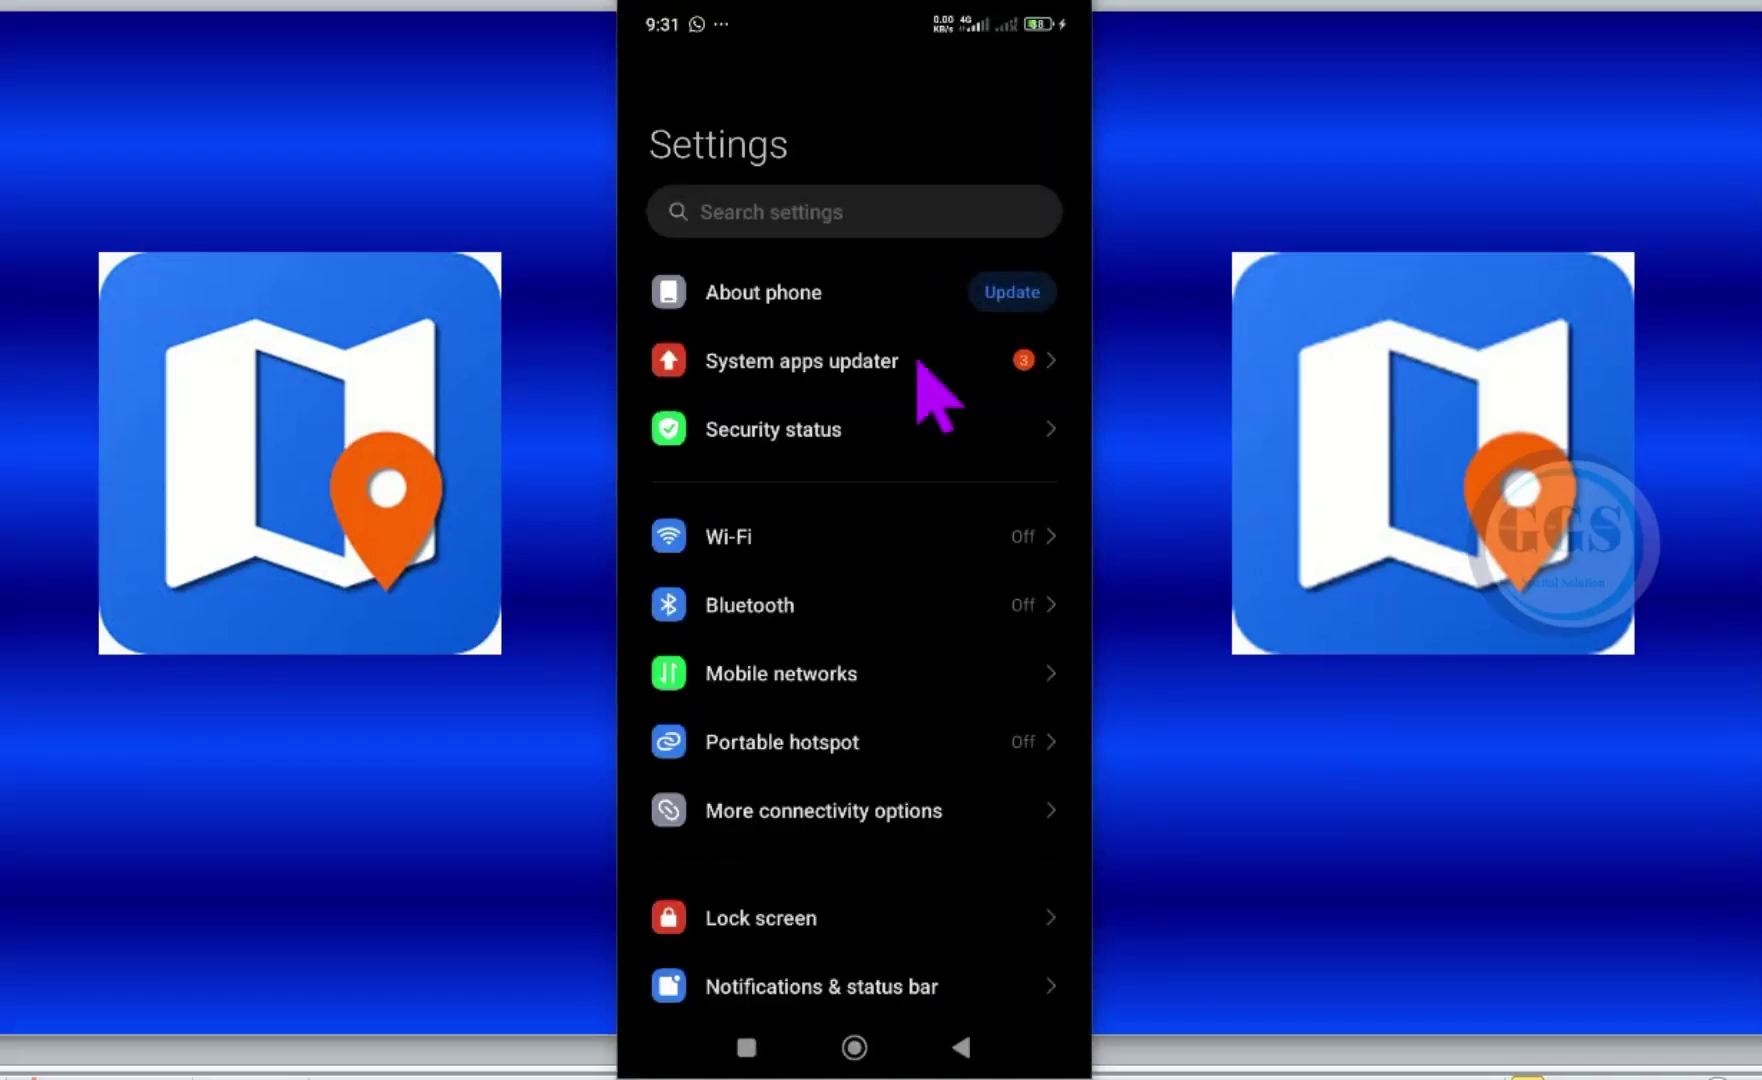
pyautogui.scroll(-10, 861, 681)
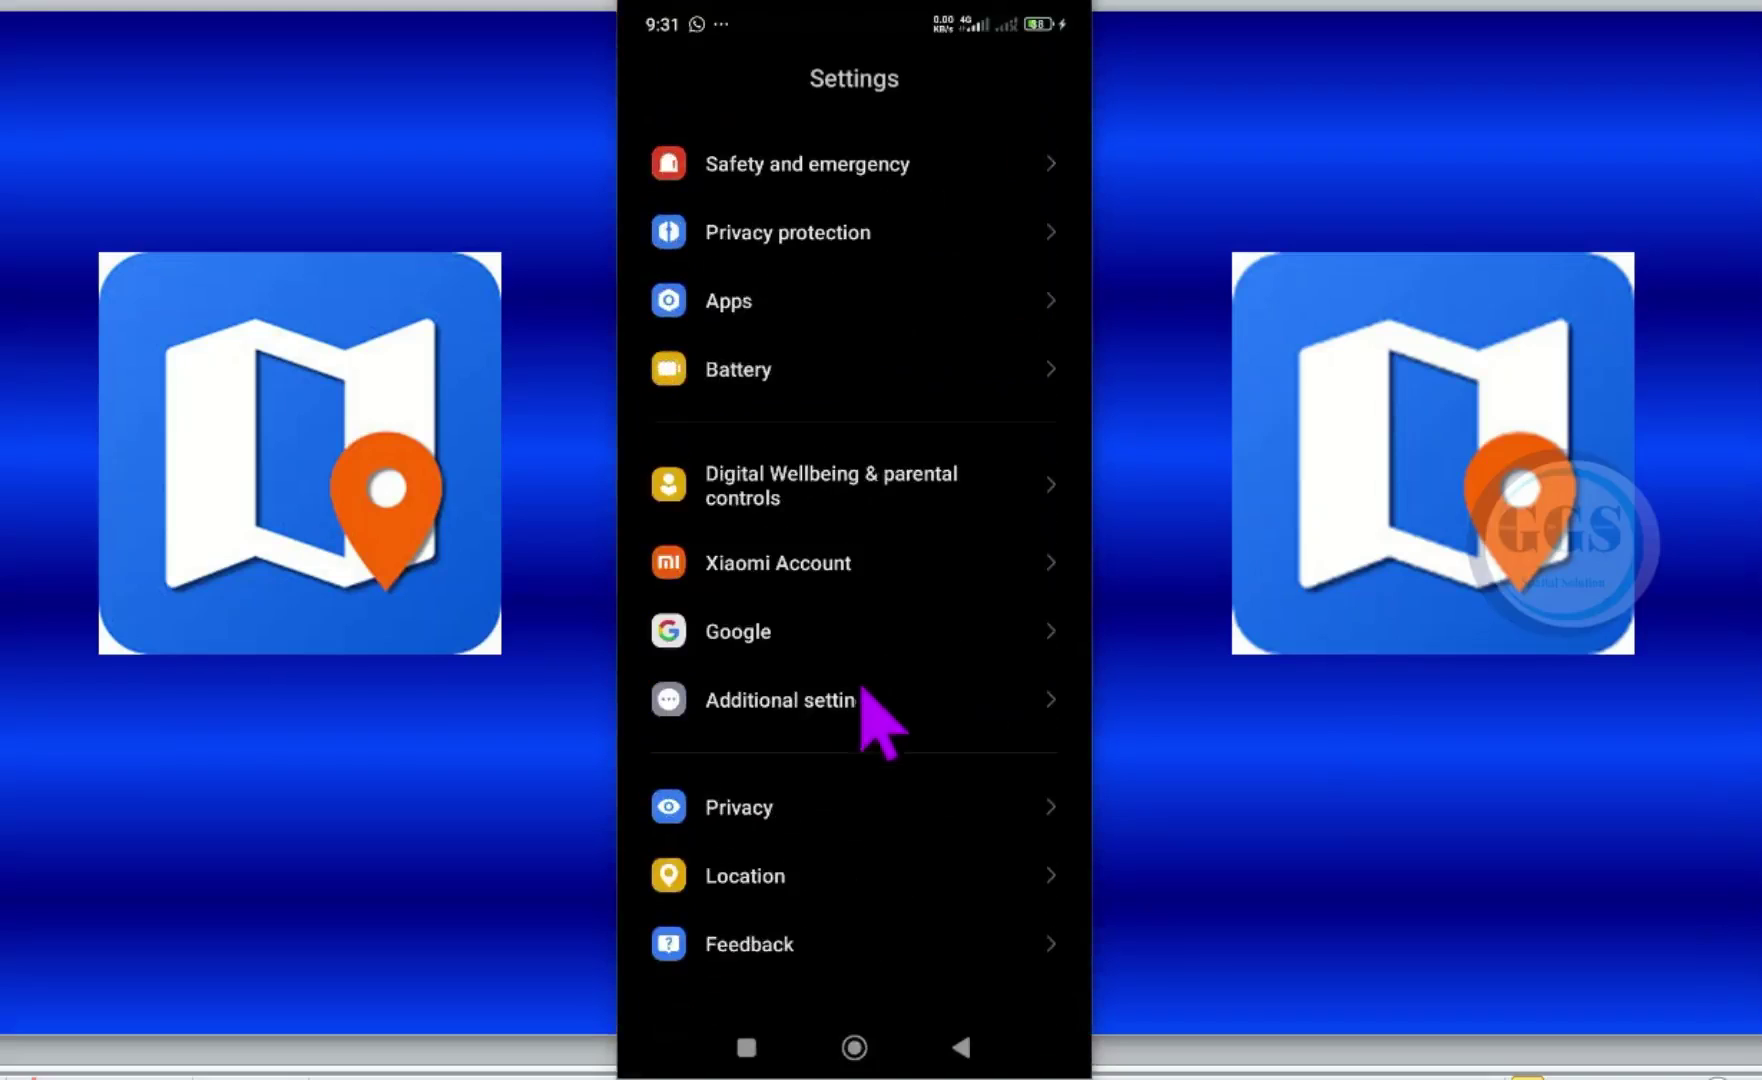
pyautogui.click(769, 889)
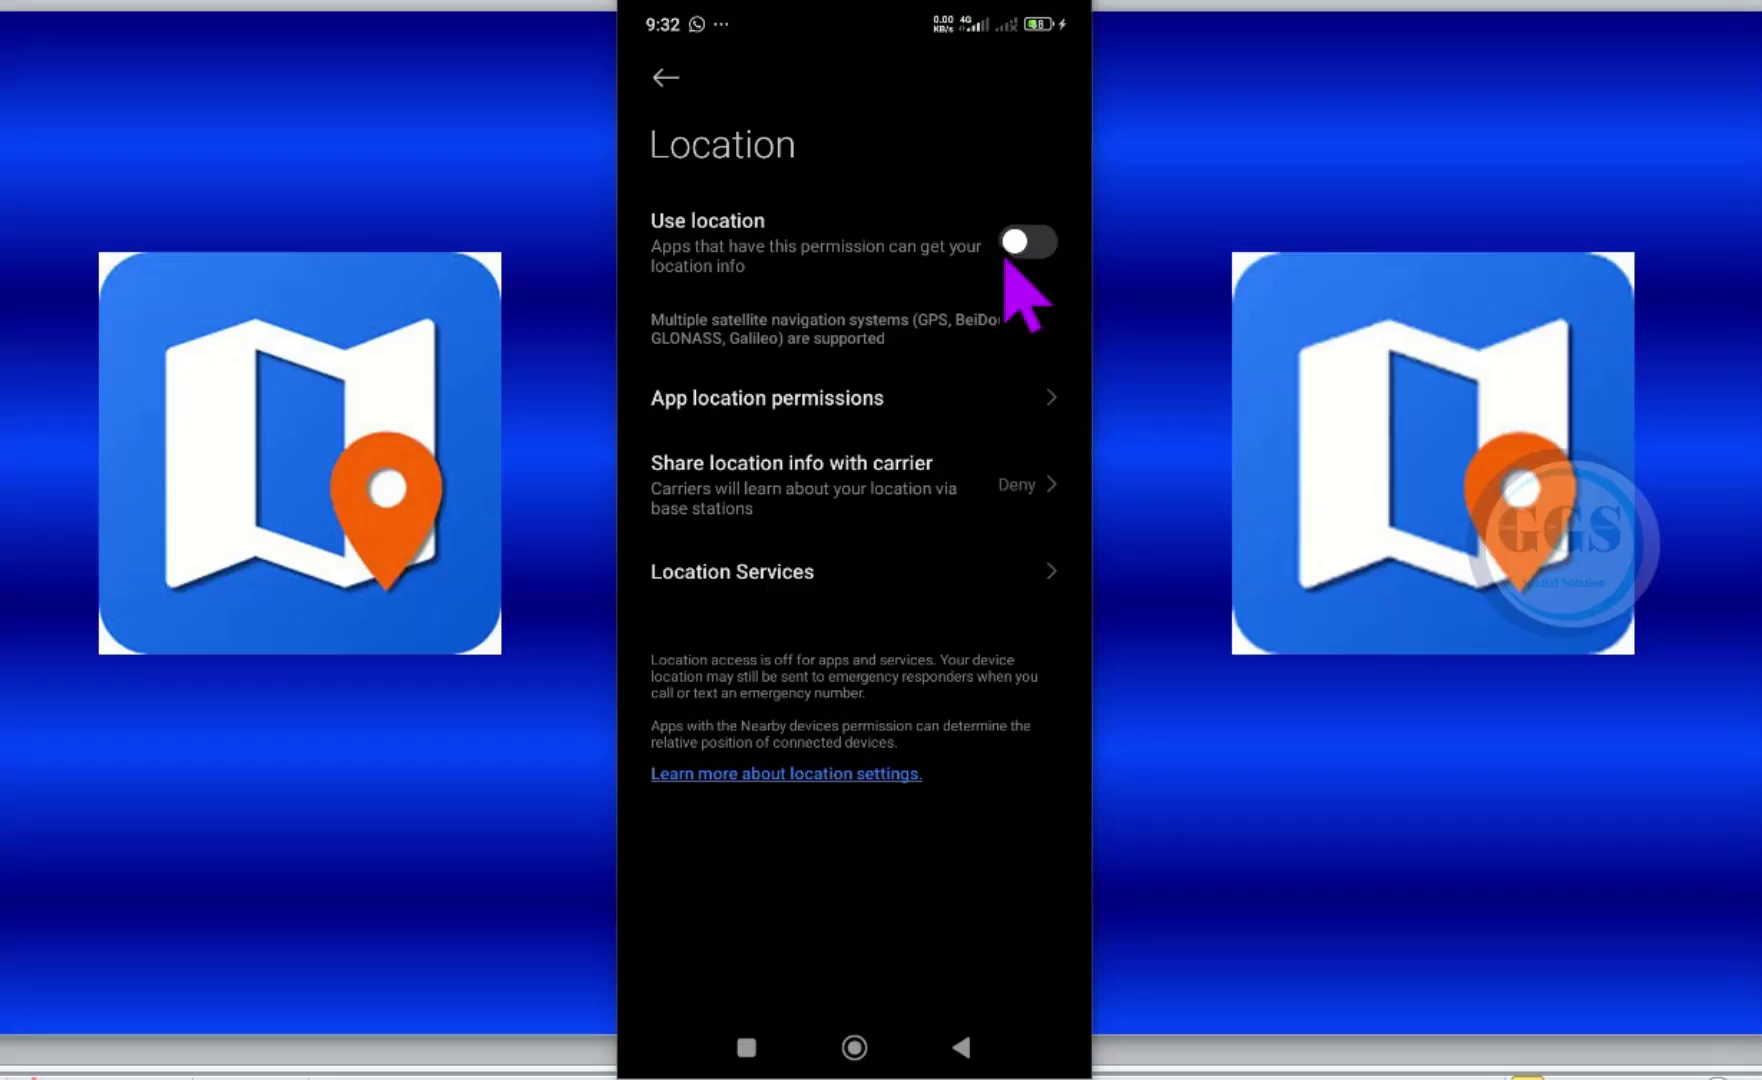
pyautogui.click(1015, 243)
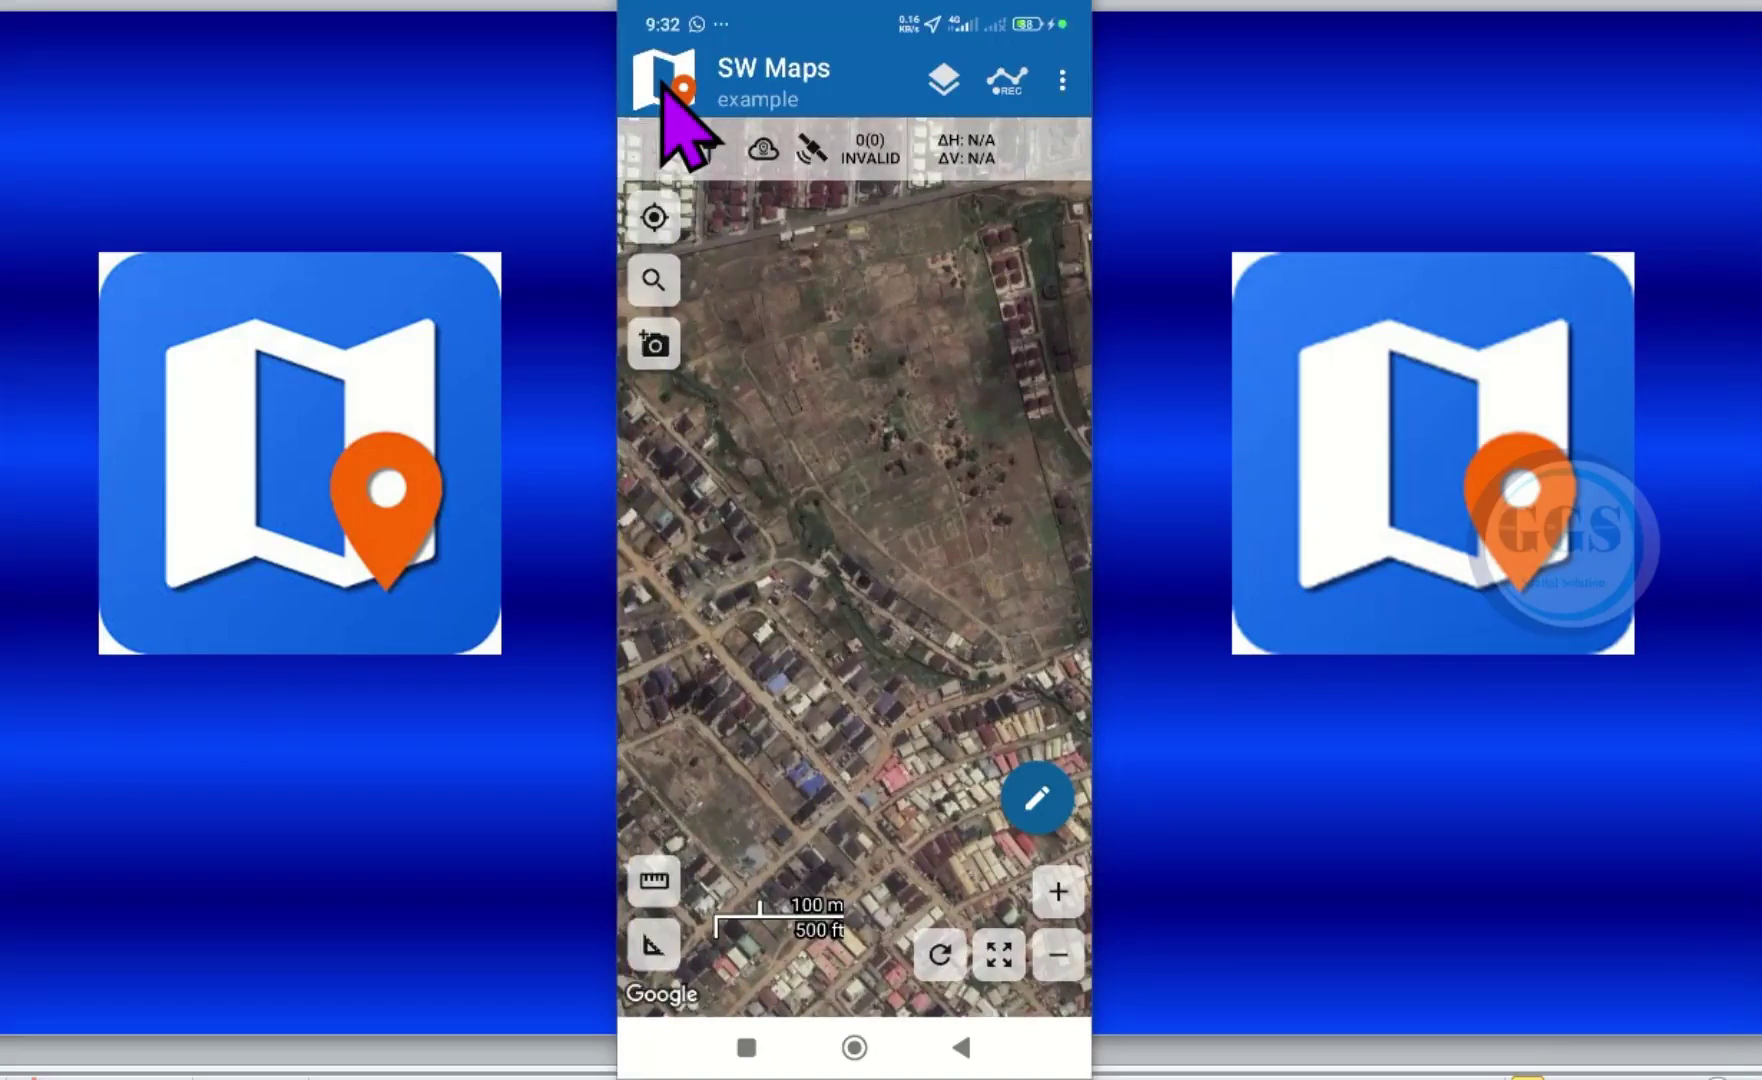
# - Show the GNSS Status readout from the drawer menu, reporting a Single fix
pyautogui.click(677, 118)
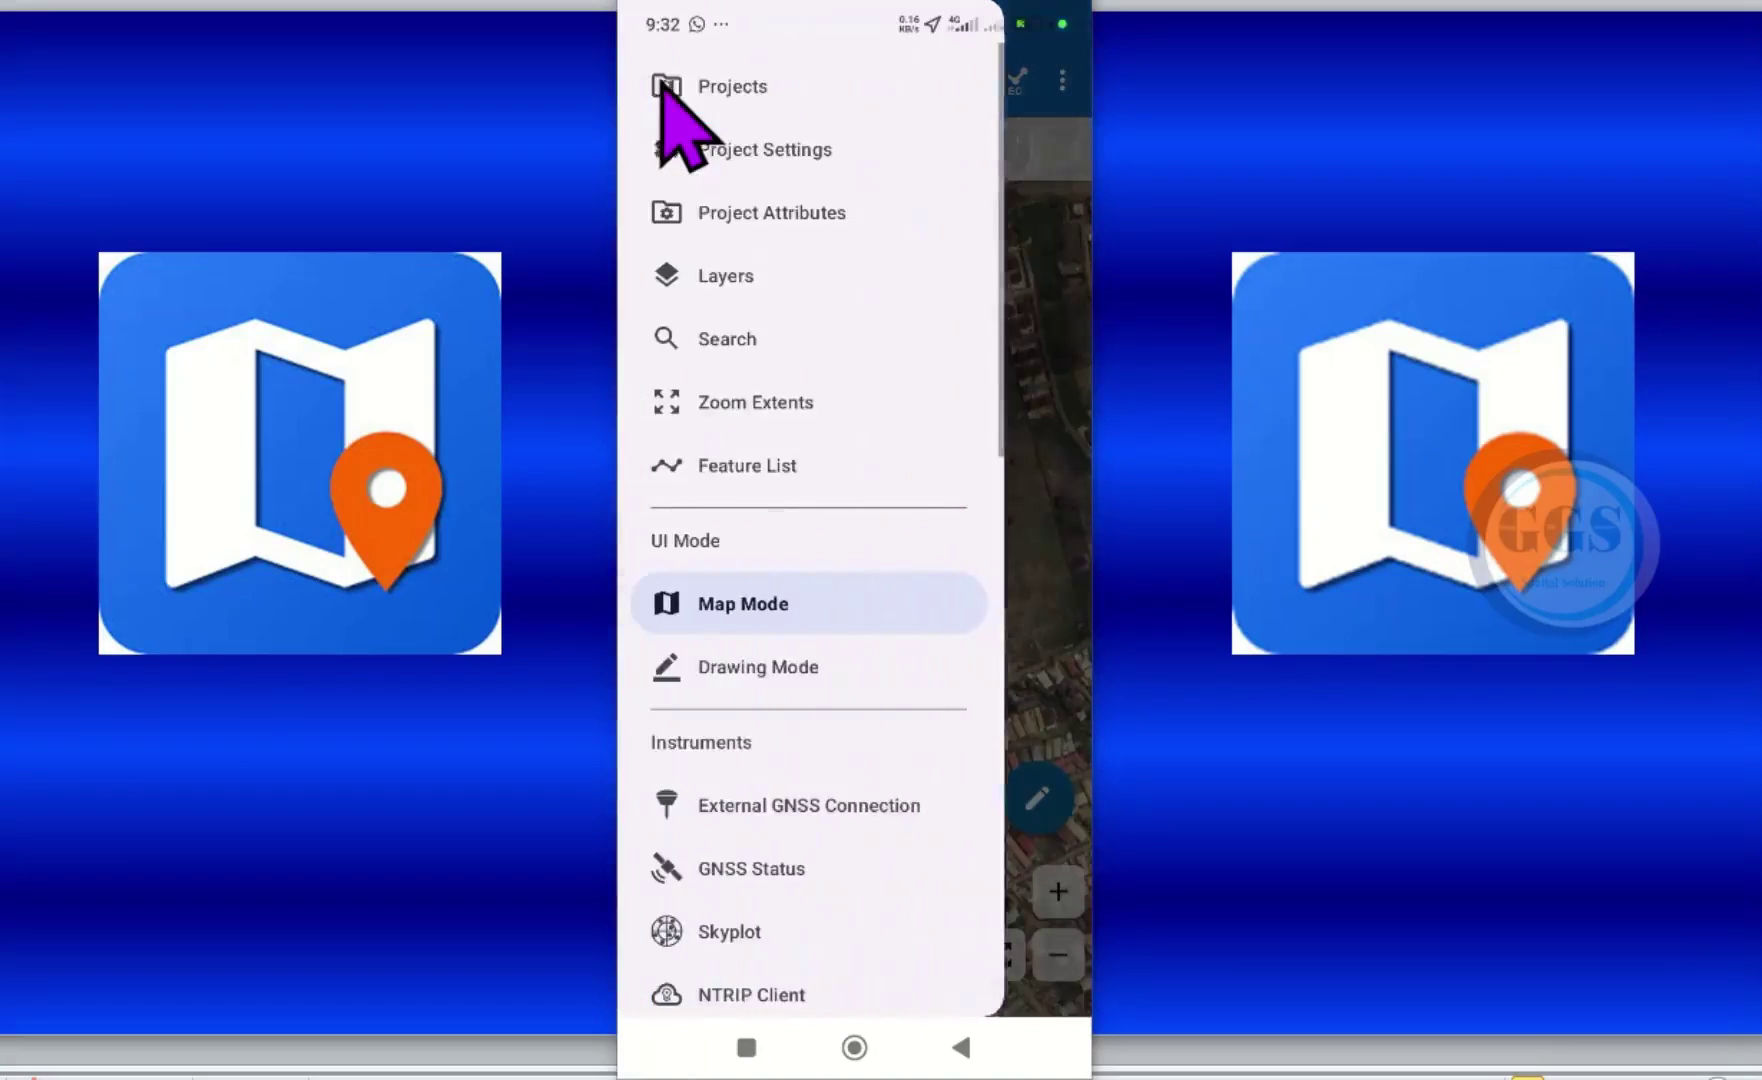
pyautogui.click(743, 883)
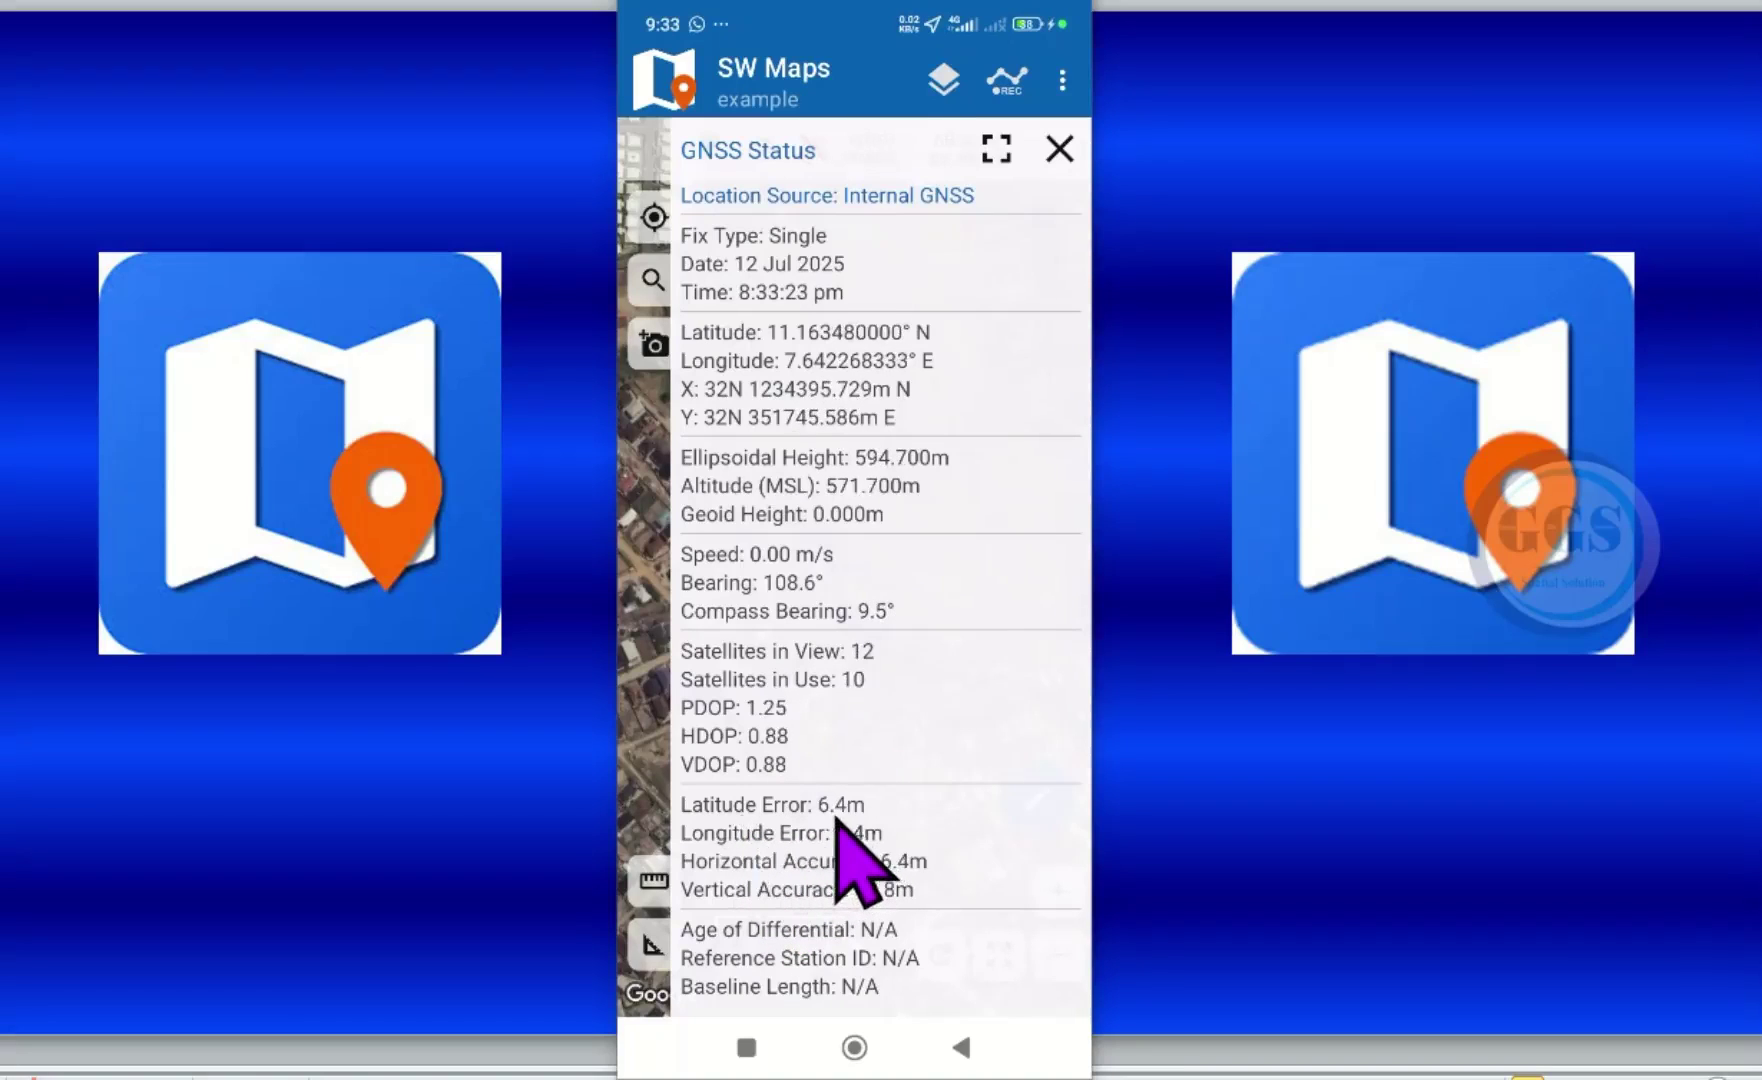
# - Close the GNSS Status readout and show the satellite Skyplot instead
pyautogui.click(1060, 148)
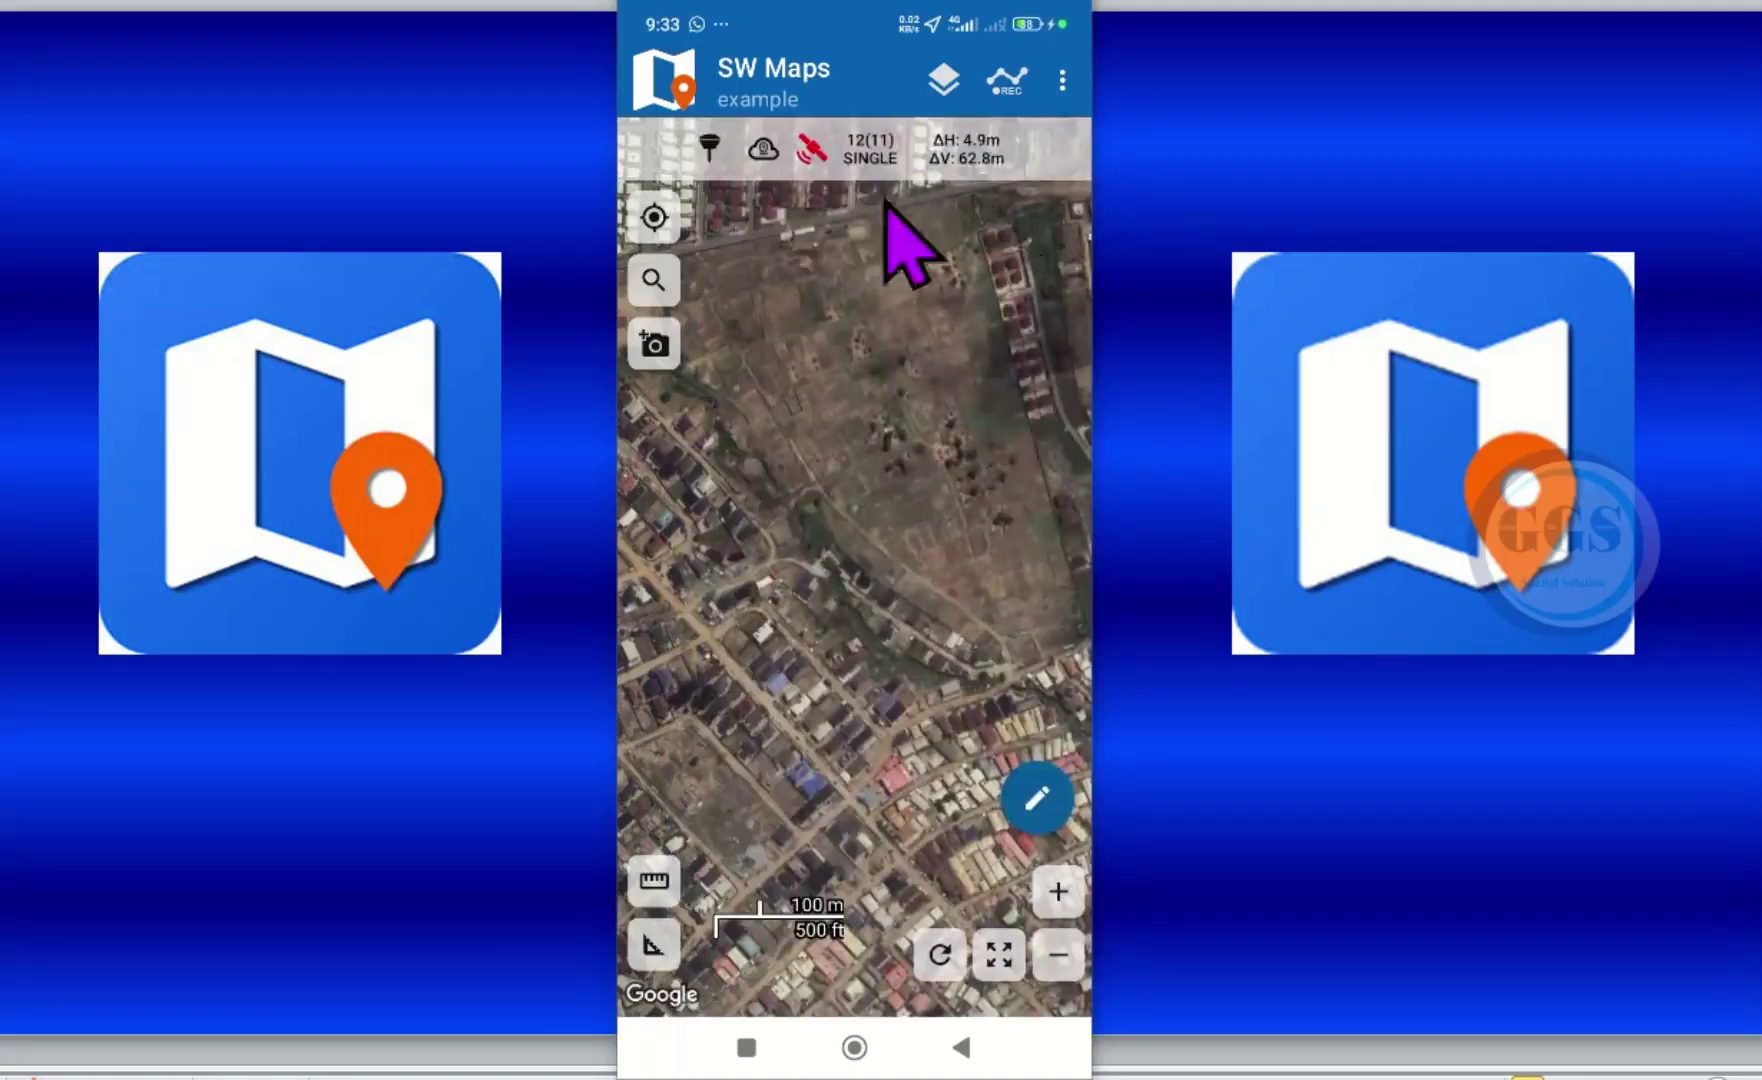
pyautogui.click(686, 93)
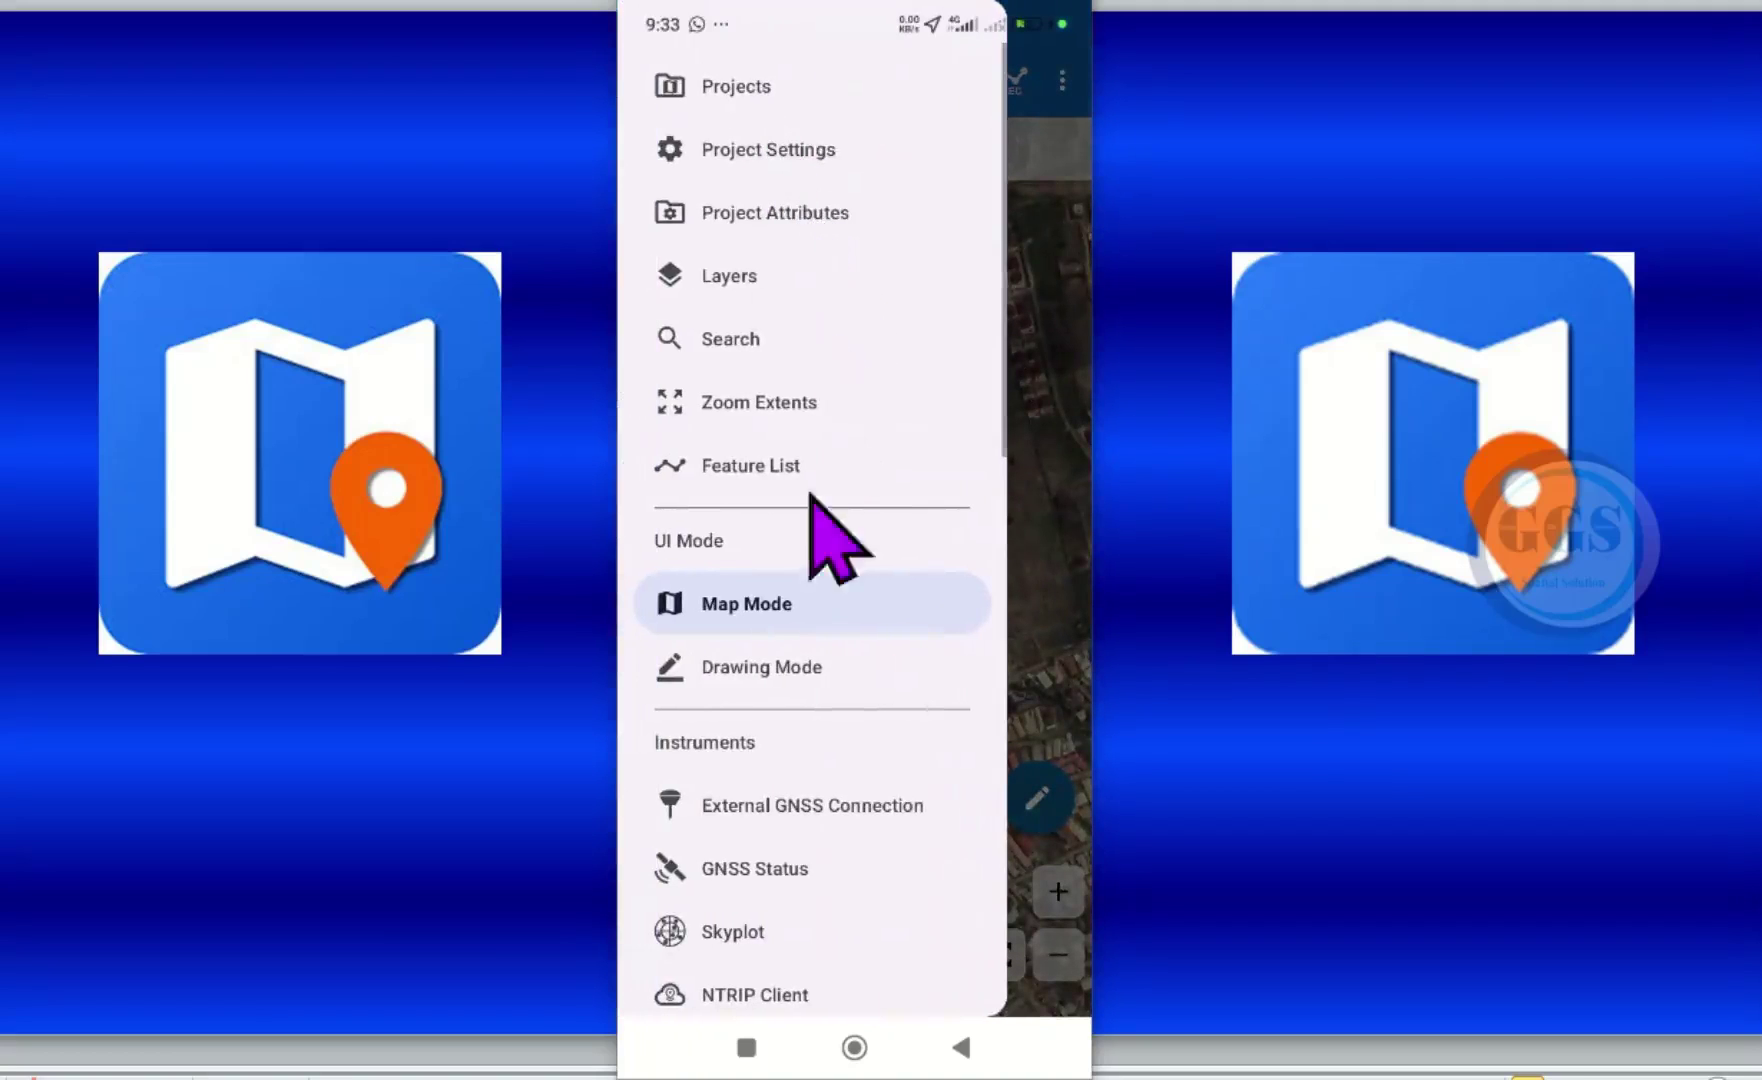
pyautogui.click(743, 941)
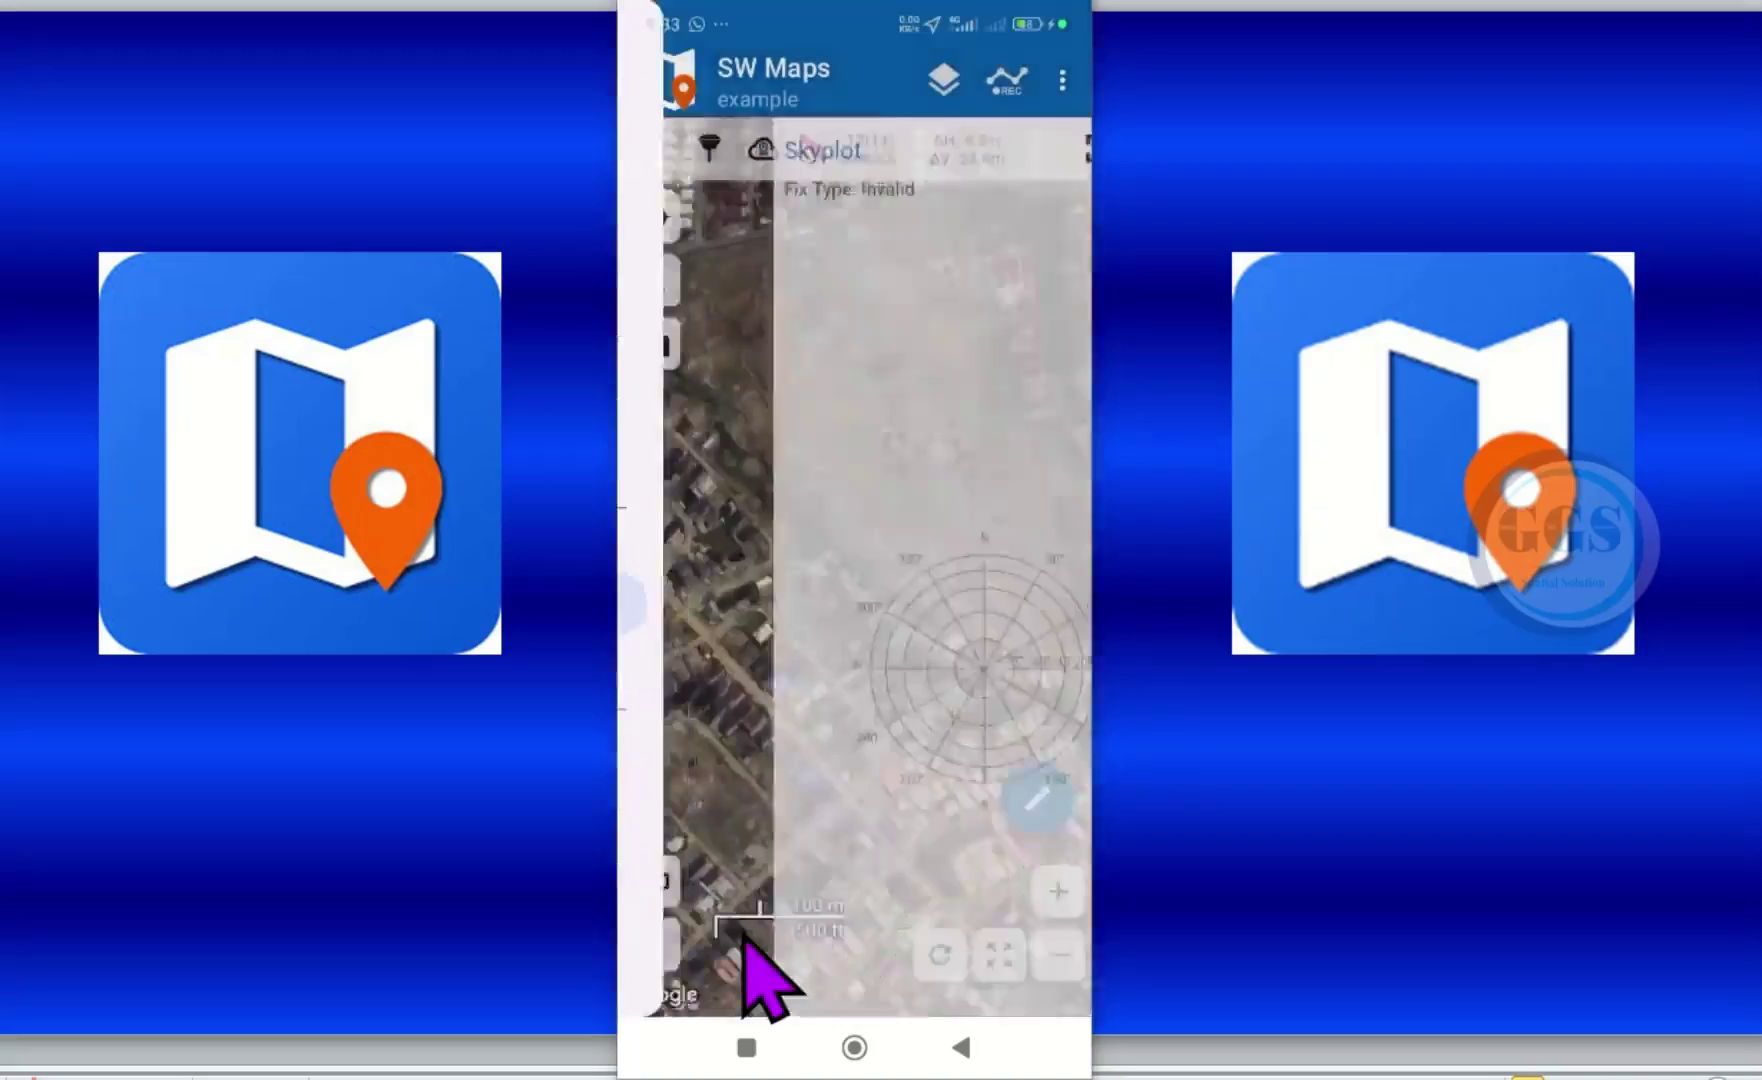